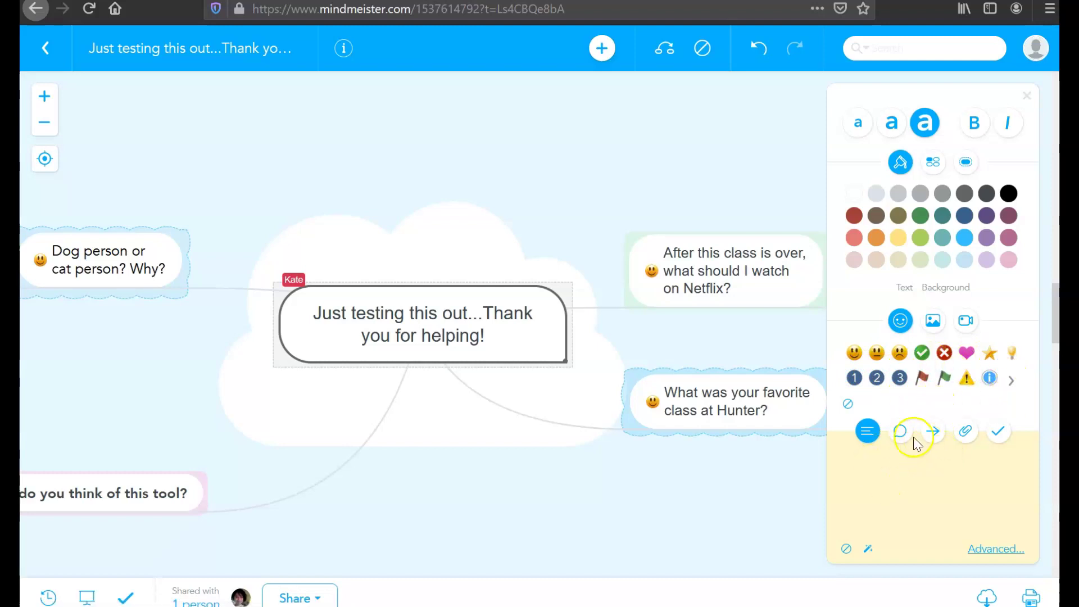
# Toggle the formatting sidebar and leave it hidden so the whole map canvas is free.
pyautogui.click(1027, 102)
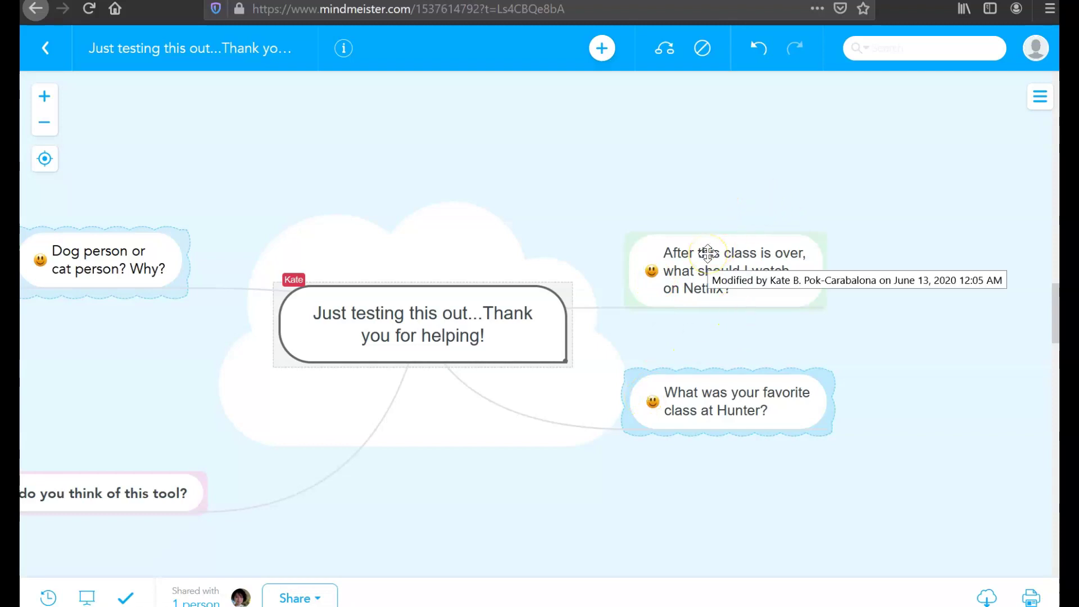
pyautogui.click(1037, 108)
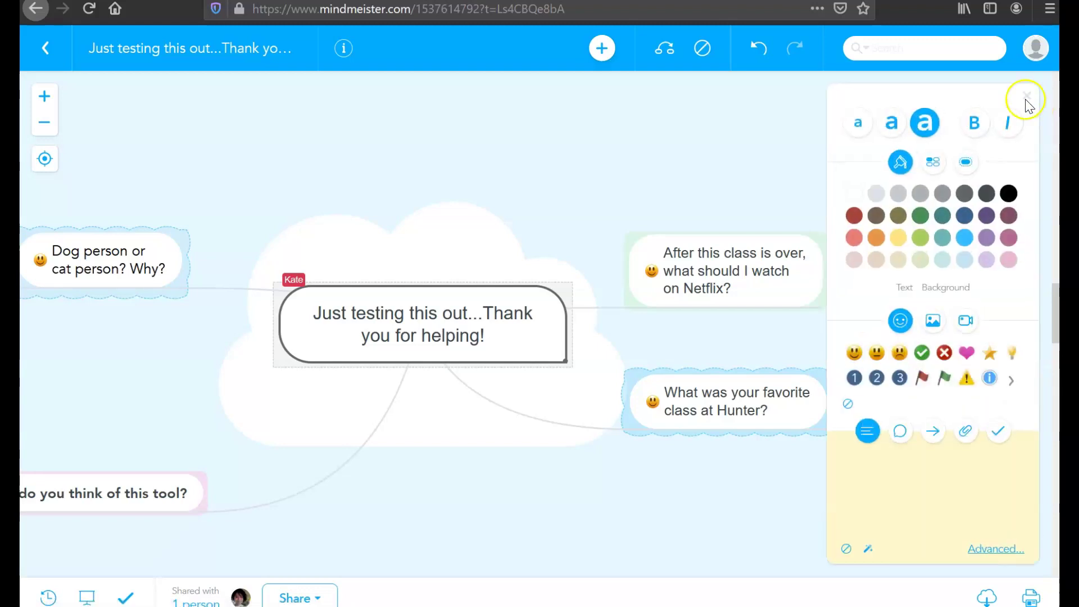
pyautogui.click(1026, 100)
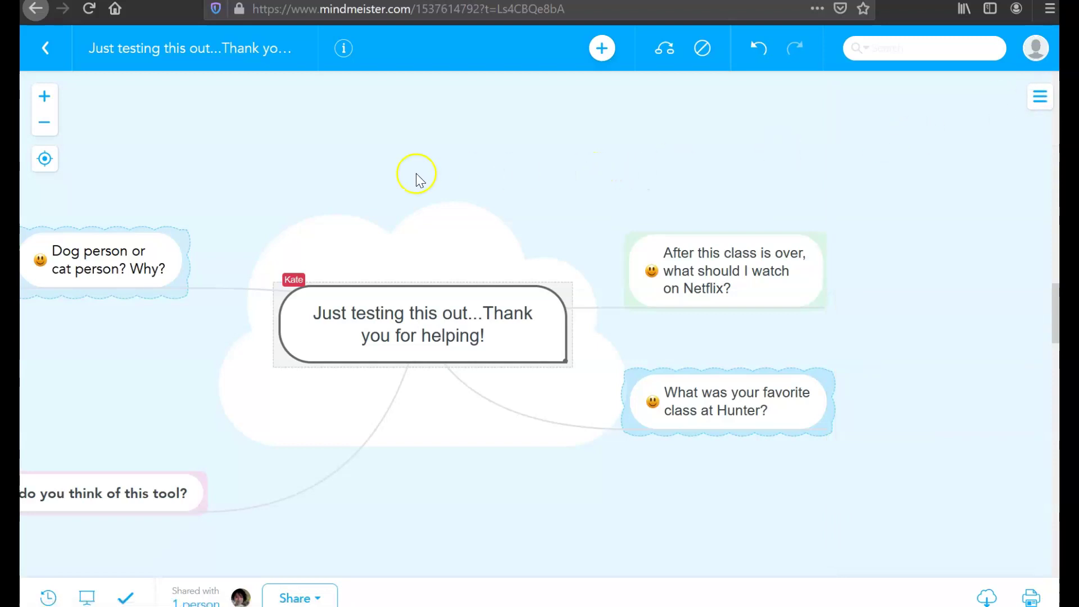
# Try out map navigation by centering, zooming in and out, scrolling through the canvas and recentering on the main topic.
pyautogui.click(50, 168)
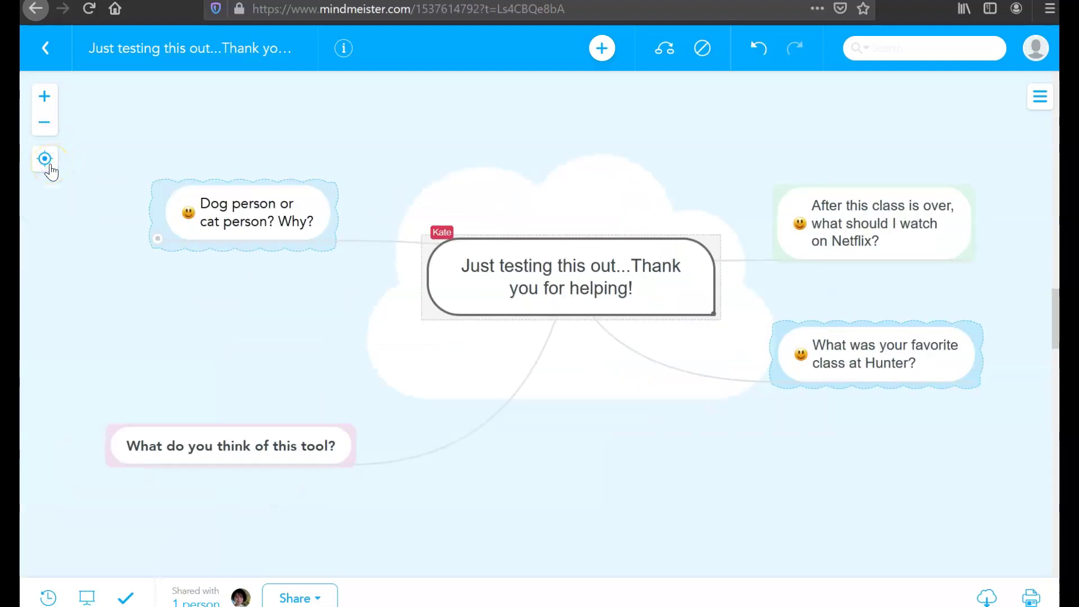
pyautogui.click(45, 100)
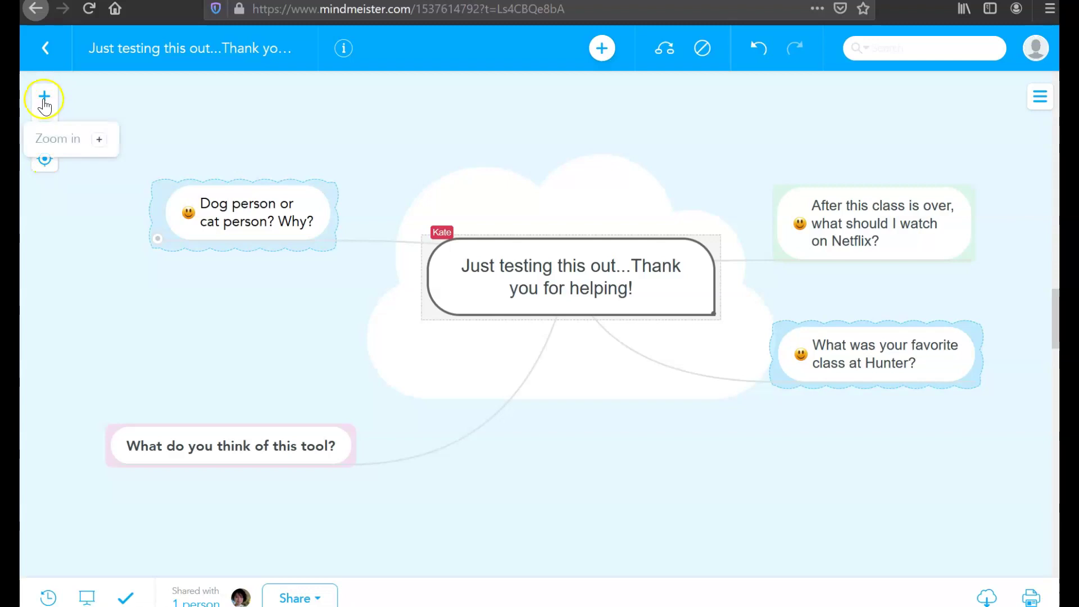
pyautogui.click(44, 100)
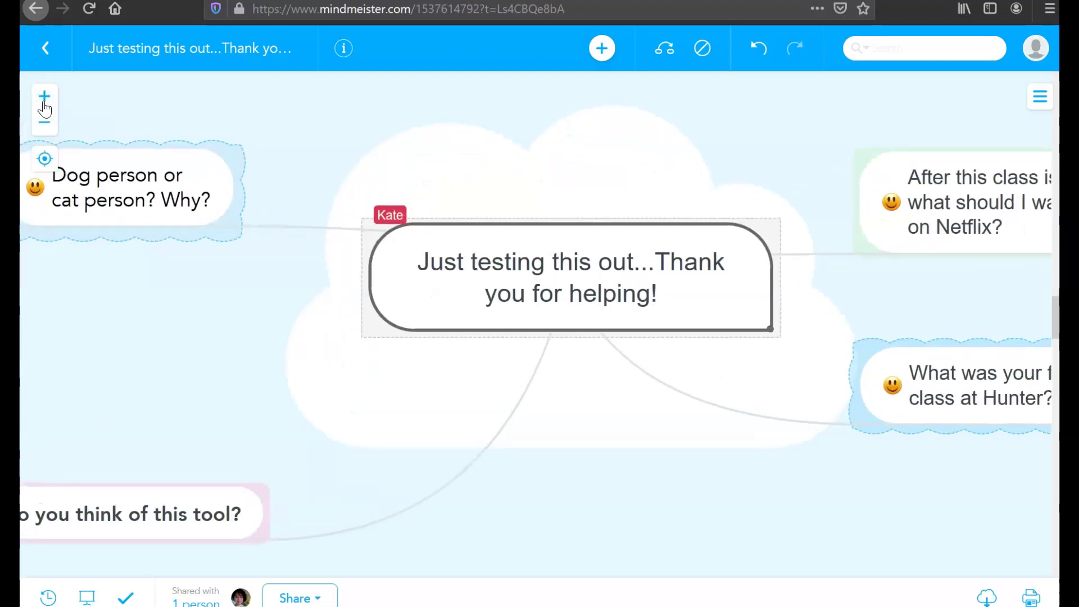
pyautogui.click(44, 122)
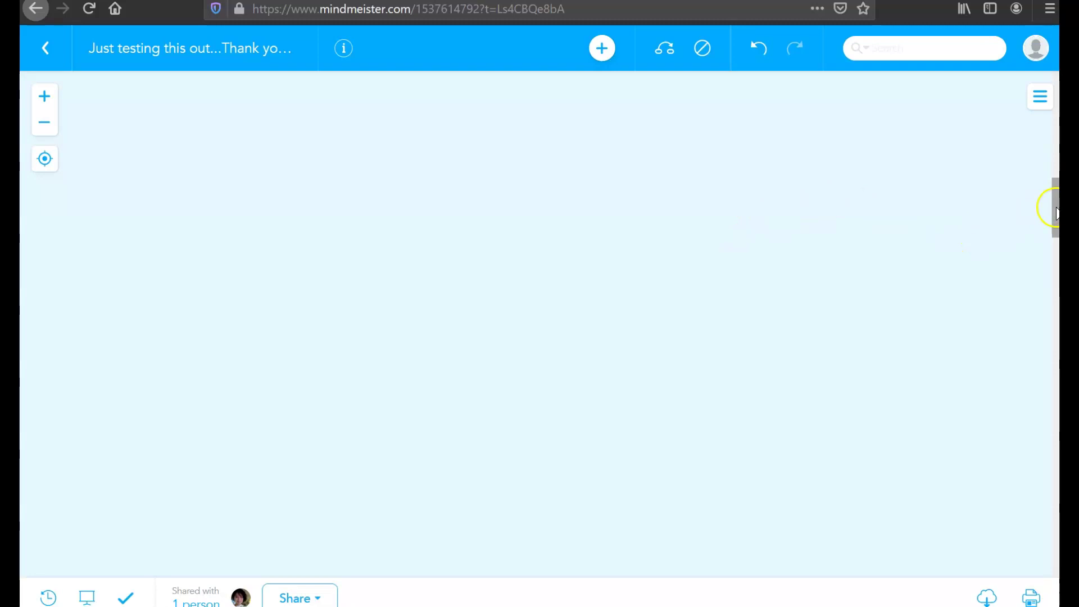
pyautogui.moveTo(1056, 212); pyautogui.dragTo(1055, 289)
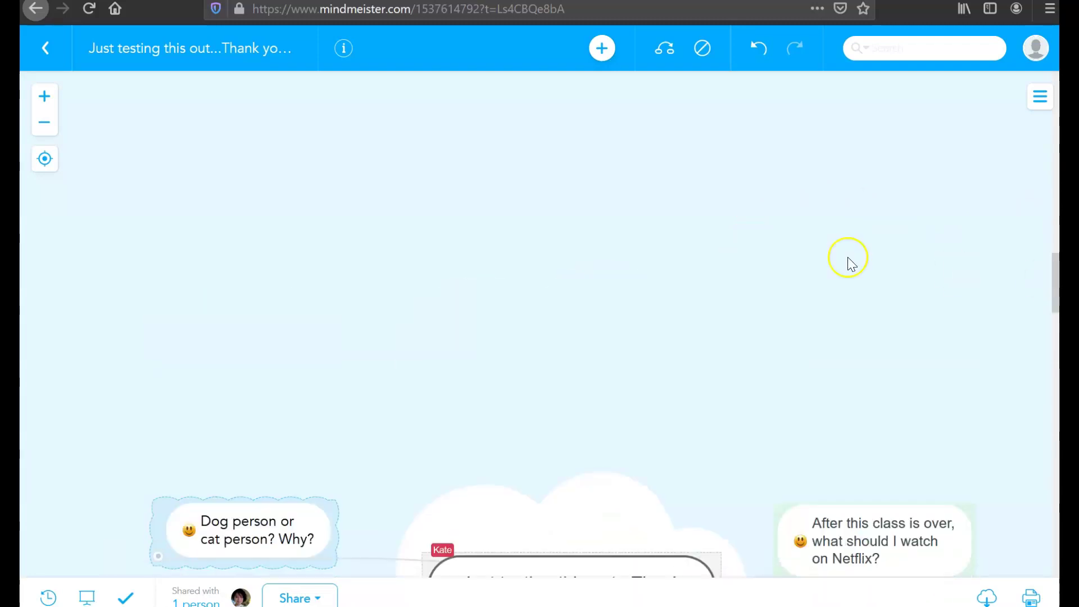
pyautogui.click(45, 159)
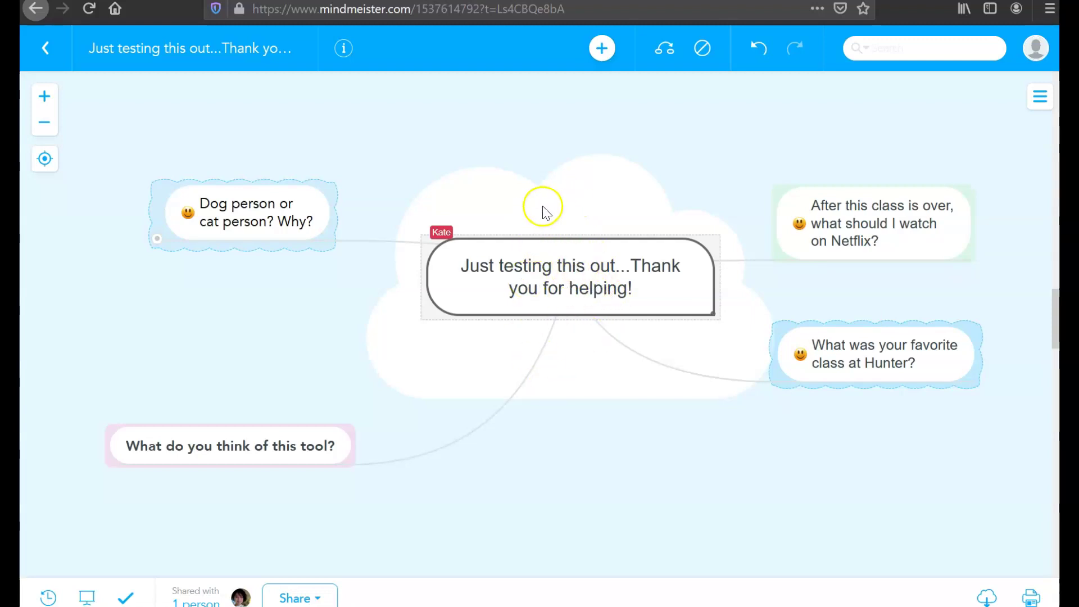
# Add a new topic reading "?" above the central topic.
pyautogui.doubleClick(571, 140)
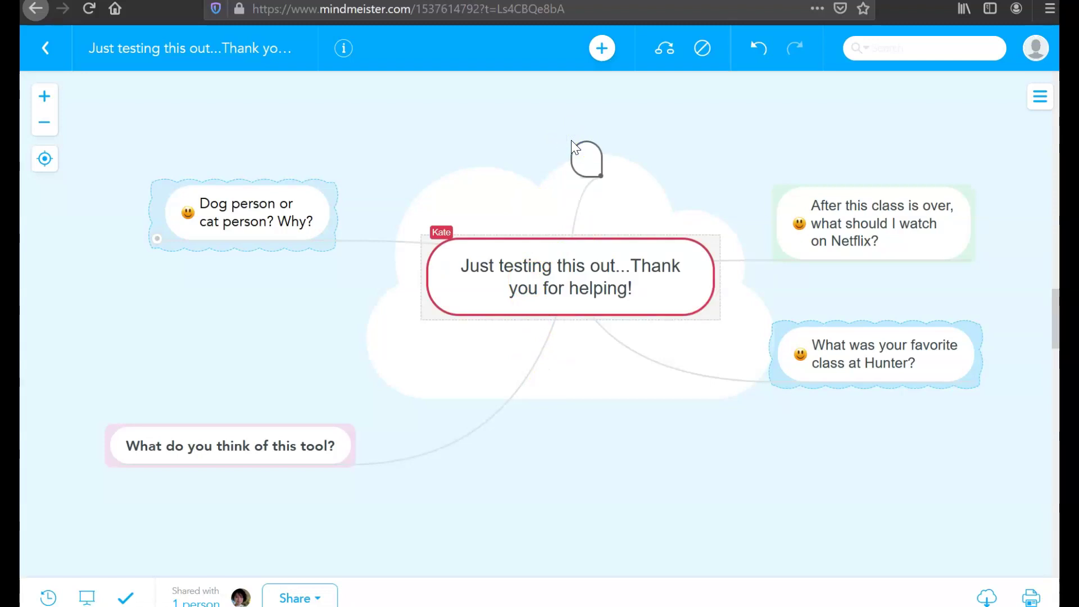
pyautogui.write('?')
# Add a topic reading "What's your favorite dessert?" below the central topic, on the side of the Hunter class question.
pyautogui.doubleClick(631, 446)
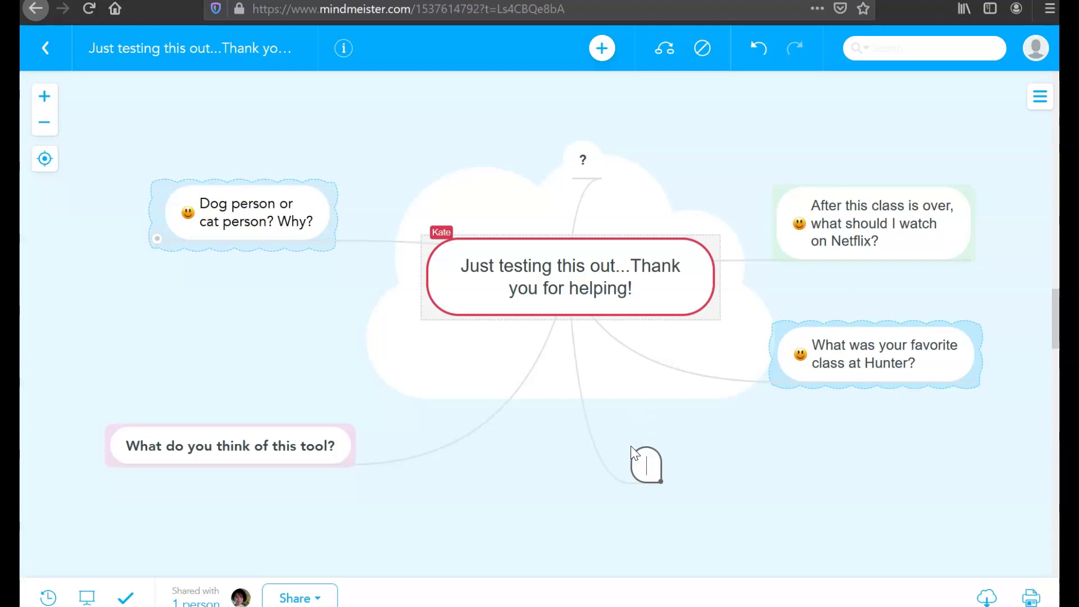
pyautogui.write('What')
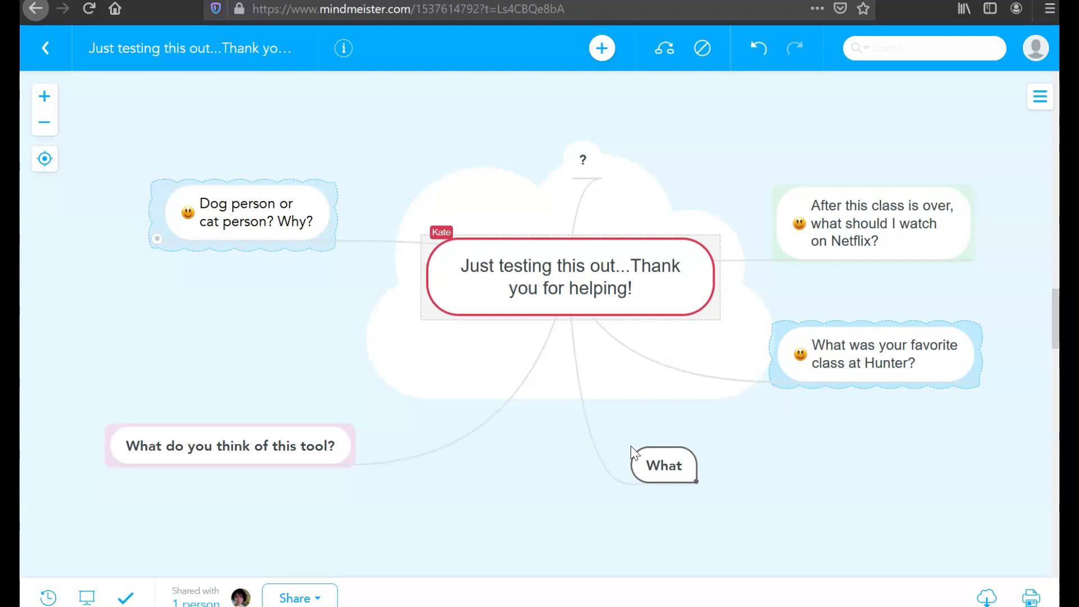
pyautogui.write("'s your fa")
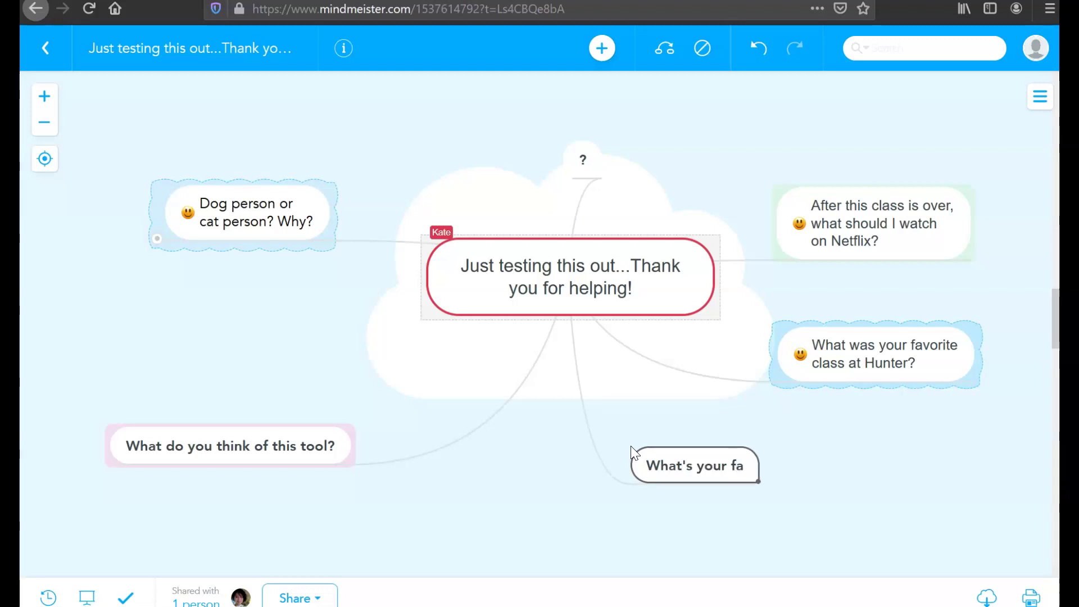
pyautogui.write('vorite de')
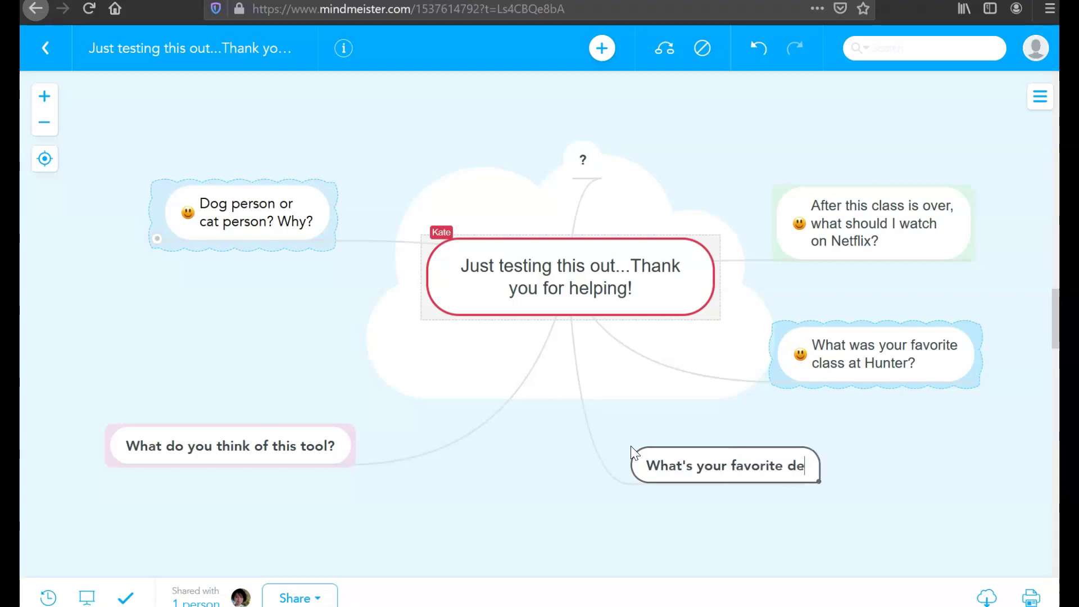
pyautogui.write('ssert?')
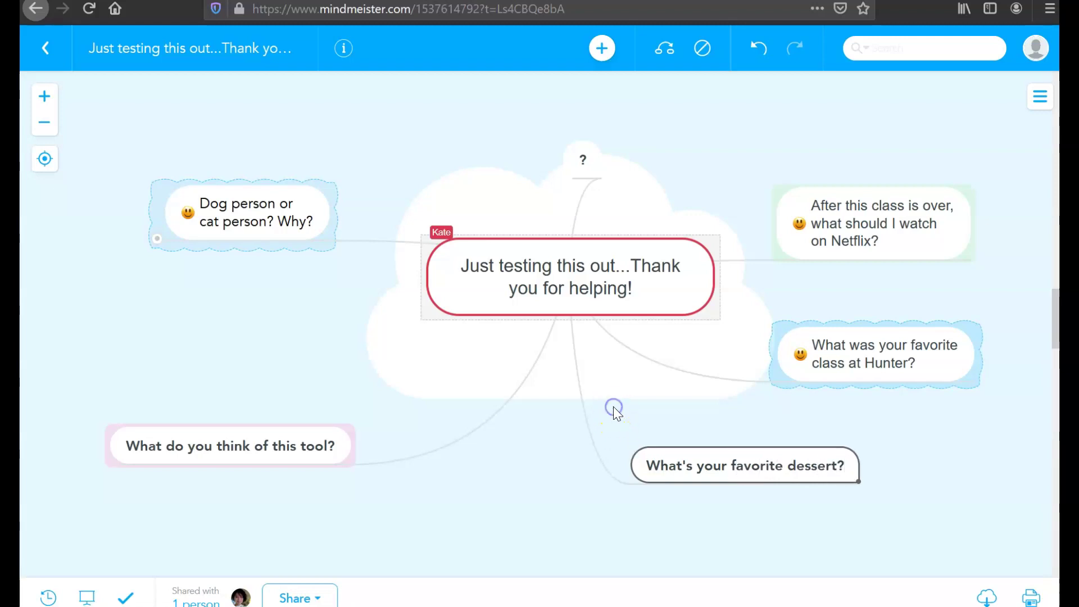
pyautogui.click(665, 404)
# Start a blank topic and discard it, and delete the "?" topic above the central topic.
pyautogui.press('Return')
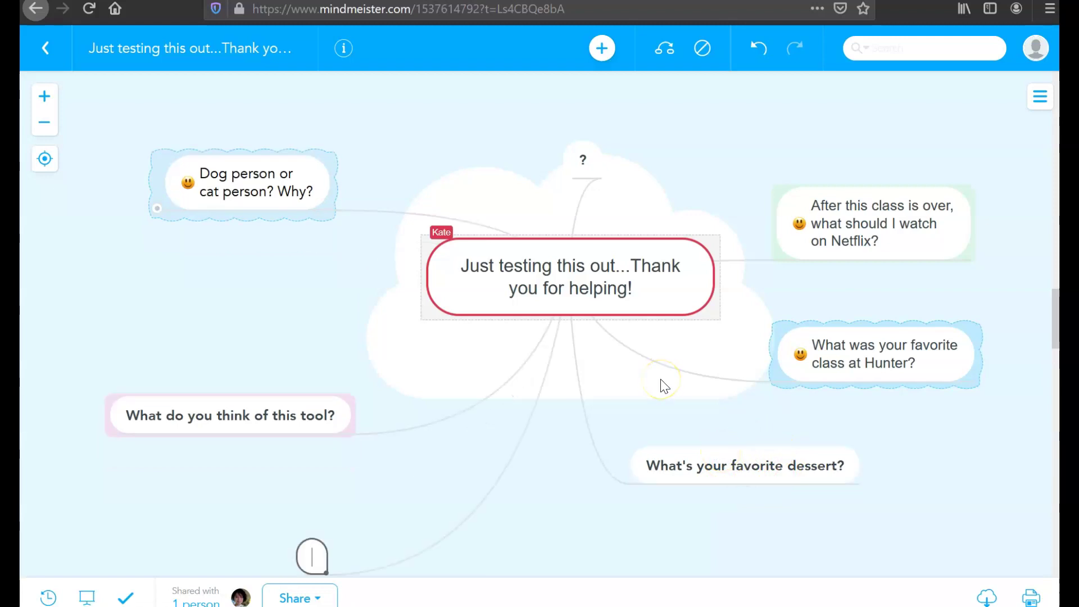
pyautogui.click(559, 474)
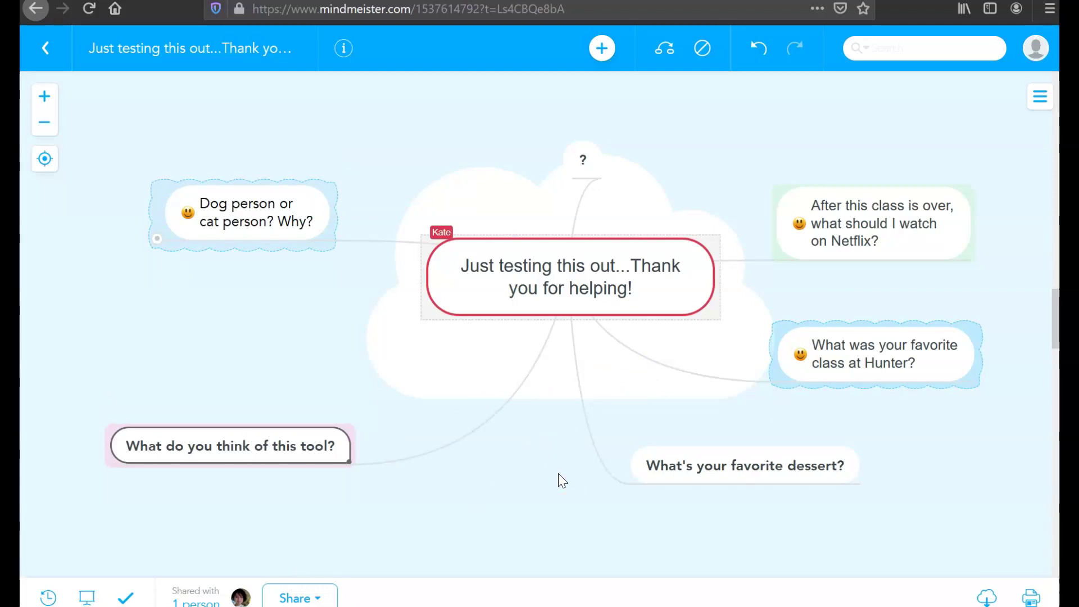
pyautogui.click(587, 164)
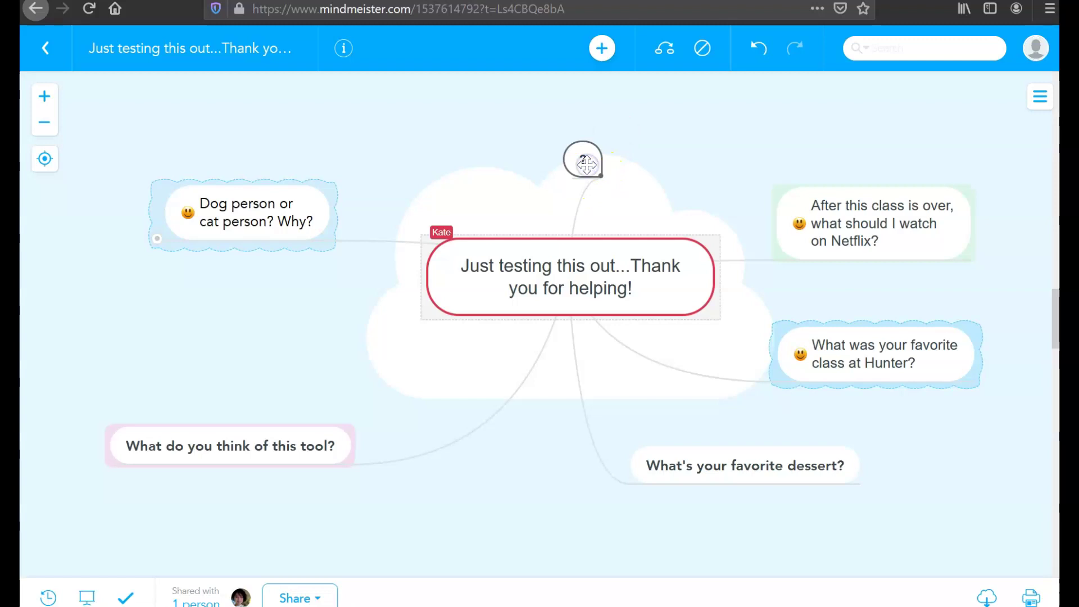
pyautogui.press('Delete')
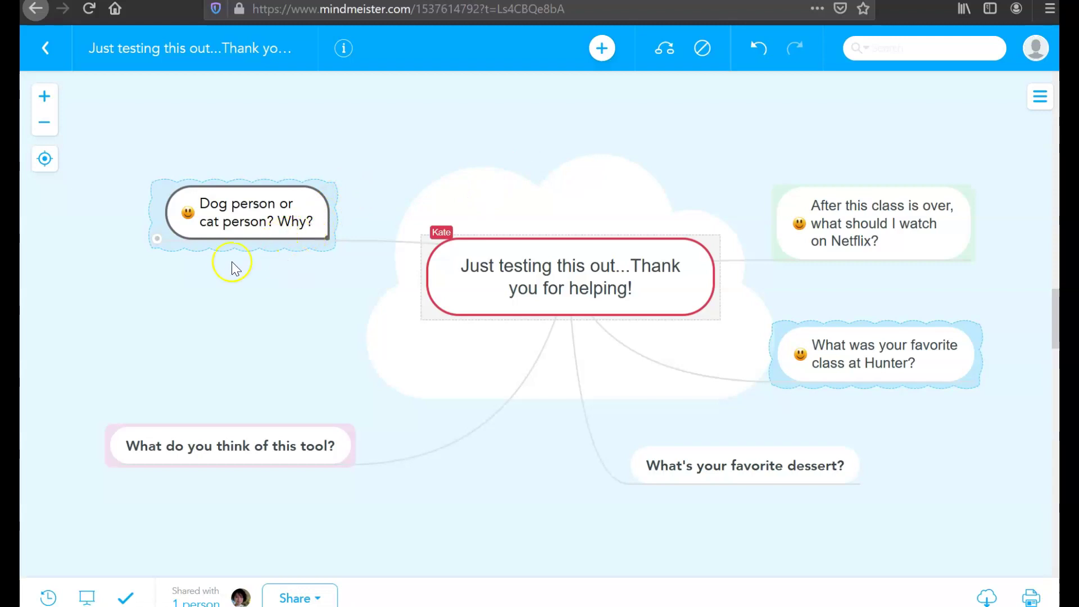
# Expand the "Dog person or cat person? Why?" topic and add the reply "I agree!" under "cats rules!".
pyautogui.click(158, 248)
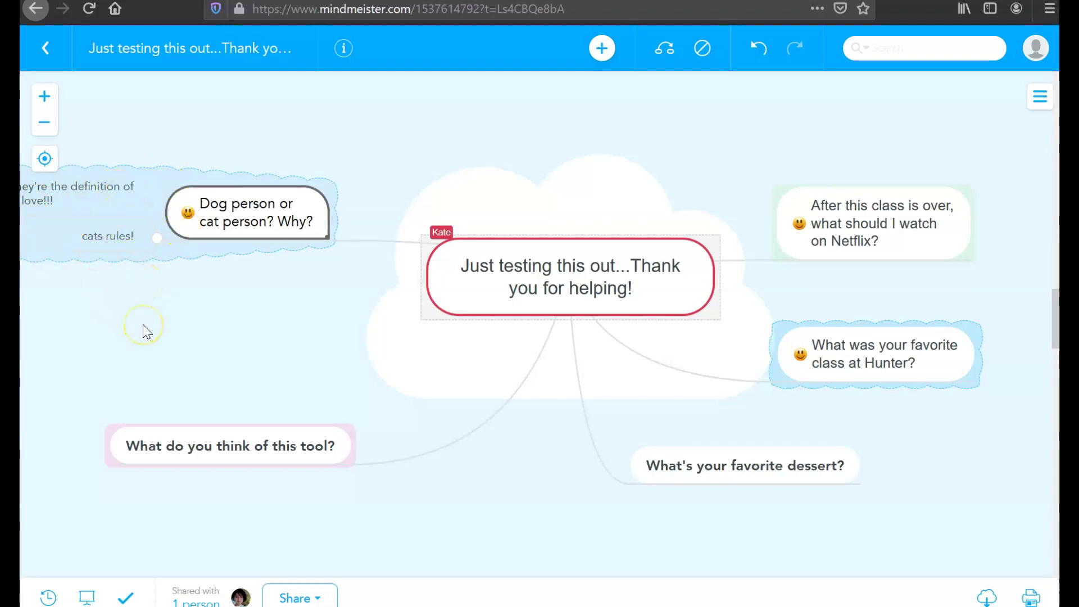
pyautogui.moveTo(143, 325); pyautogui.dragTo(468, 372)
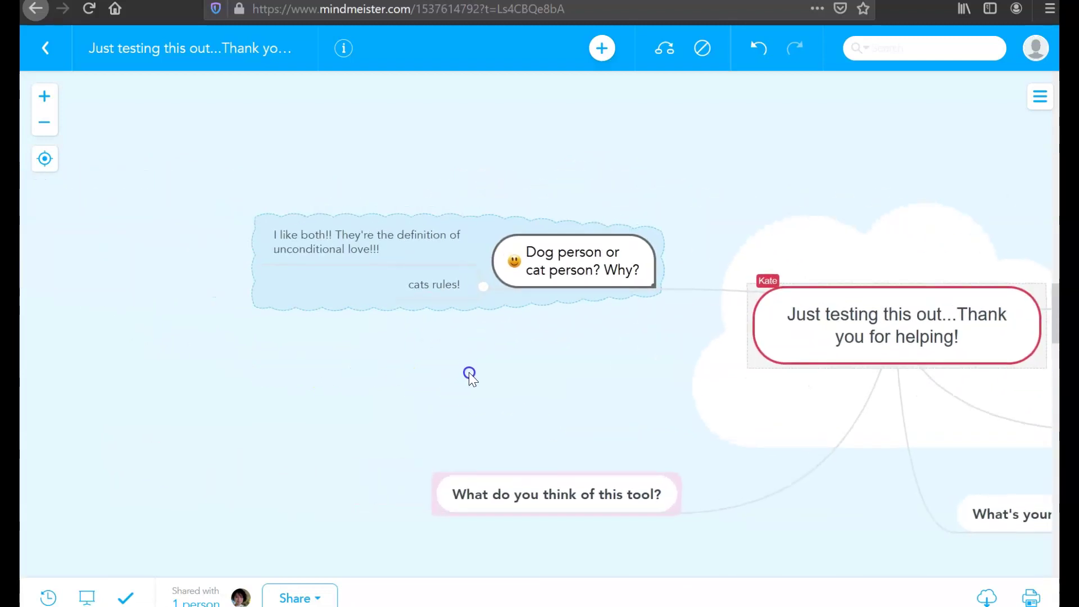
pyautogui.click(44, 96)
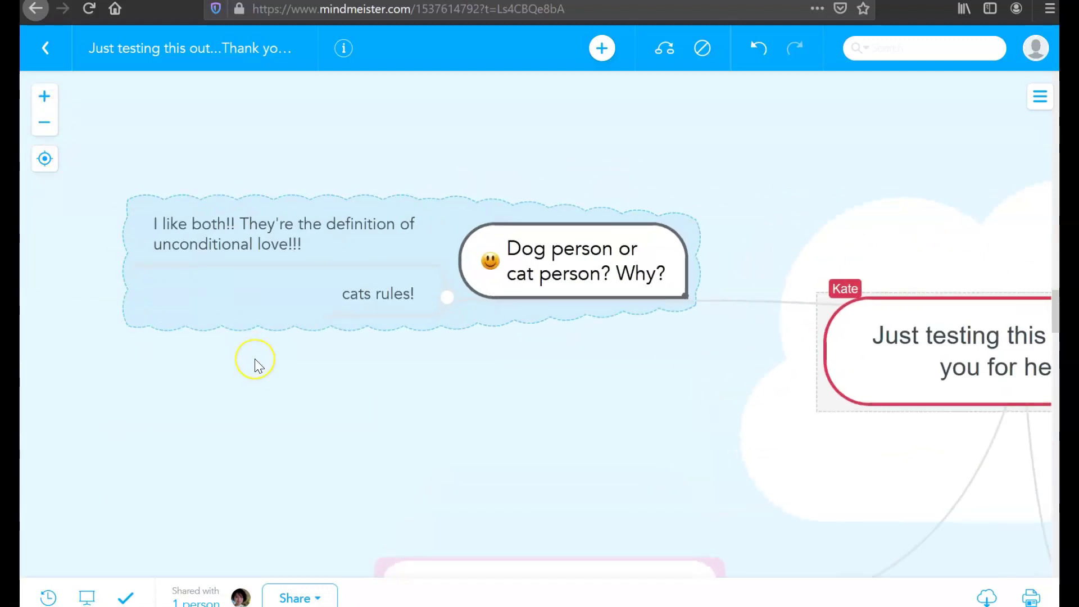
pyautogui.click(382, 302)
pyautogui.press('Tab')
pyautogui.write('I')
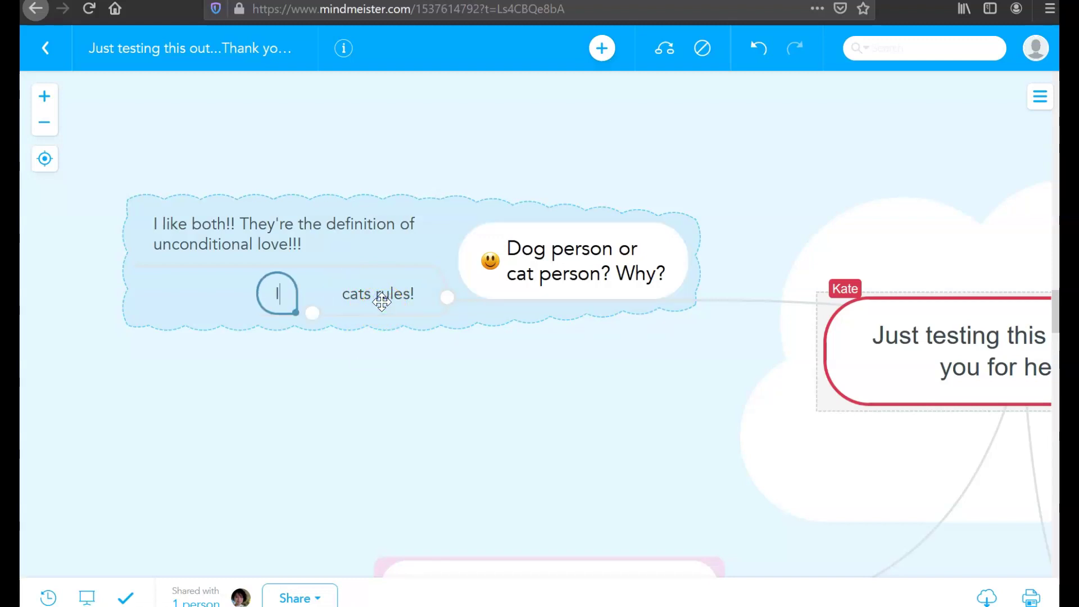
pyautogui.write(' agree!')
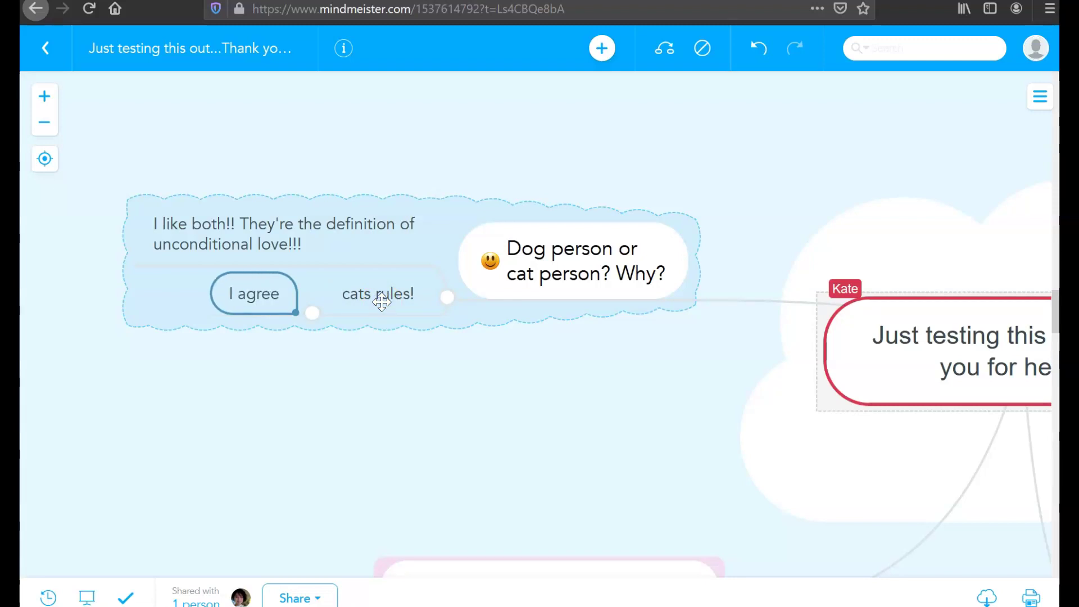
pyautogui.click(425, 355)
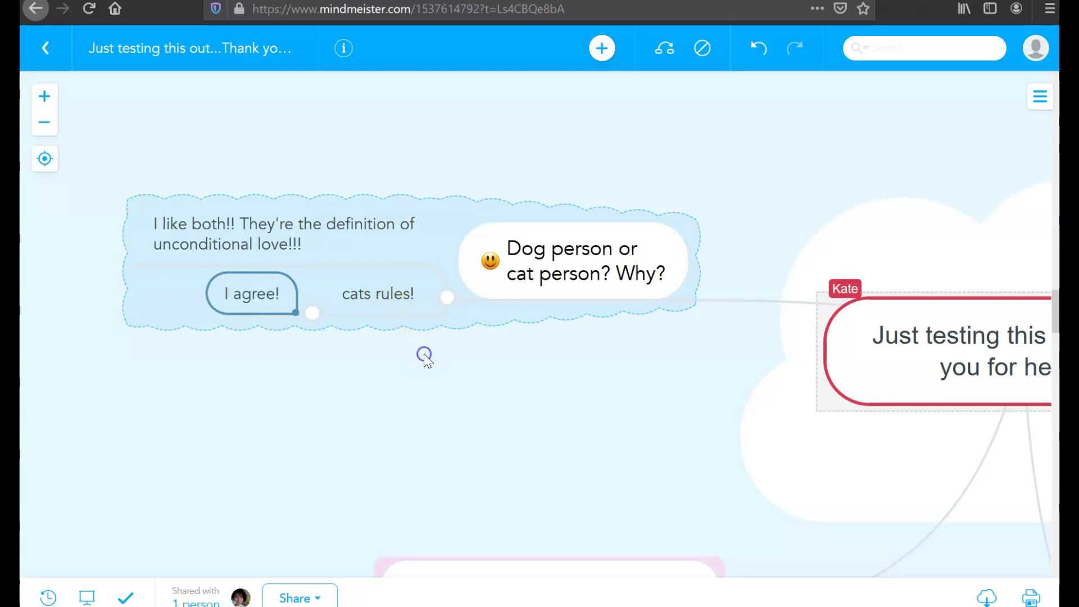
# Add the reply "Dogs rule!" directly under the "Dog person or cat person? Why?" topic.
pyautogui.click(561, 270)
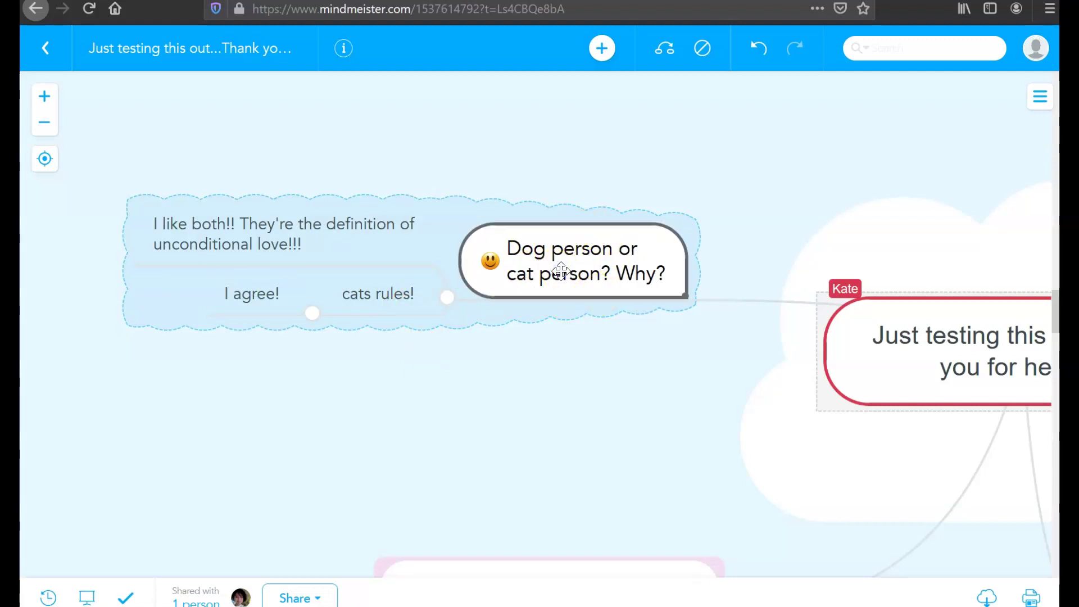
pyautogui.press('Tab')
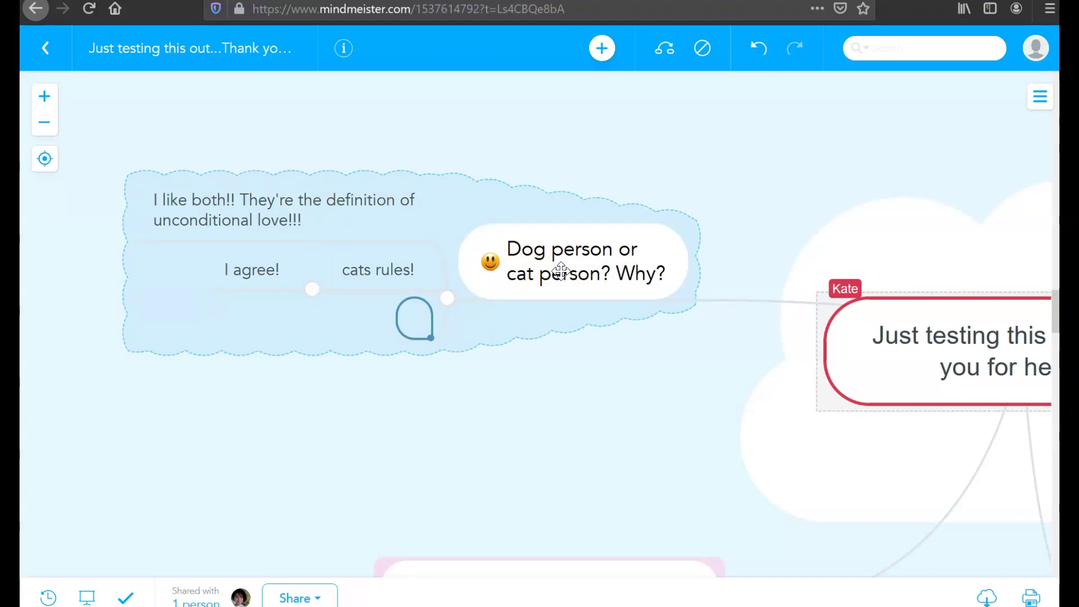
pyautogui.write('Dogs rules!')
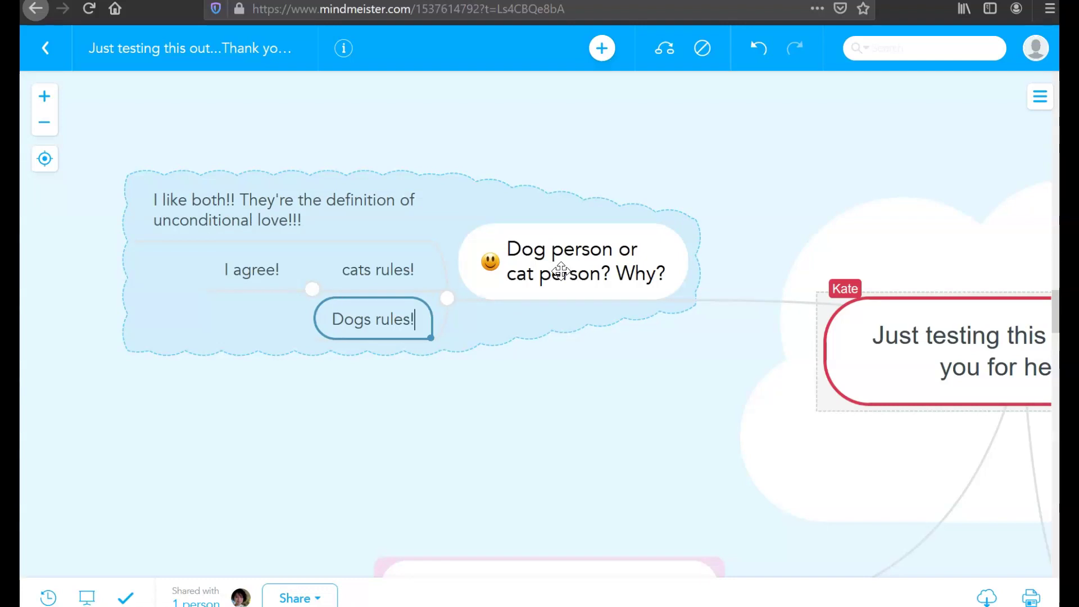
pyautogui.press('BackSpace')
pyautogui.write('!')
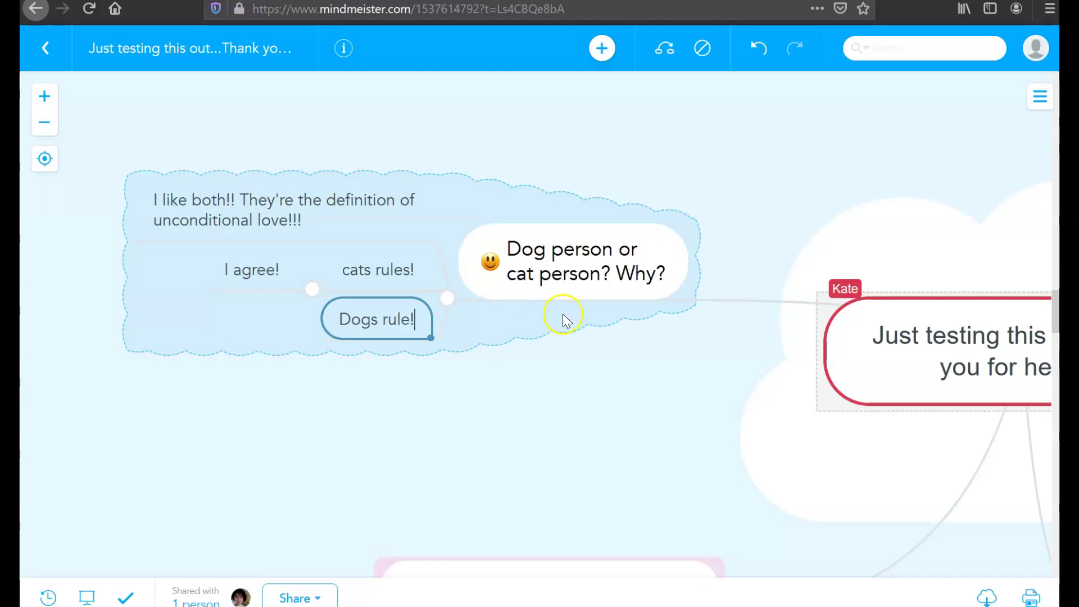
# Collapse the replies under "cats rules!" and the whole "Dog person or cat person? Why?" branch, and recenter the zoomed-out map.
pyautogui.click(313, 289)
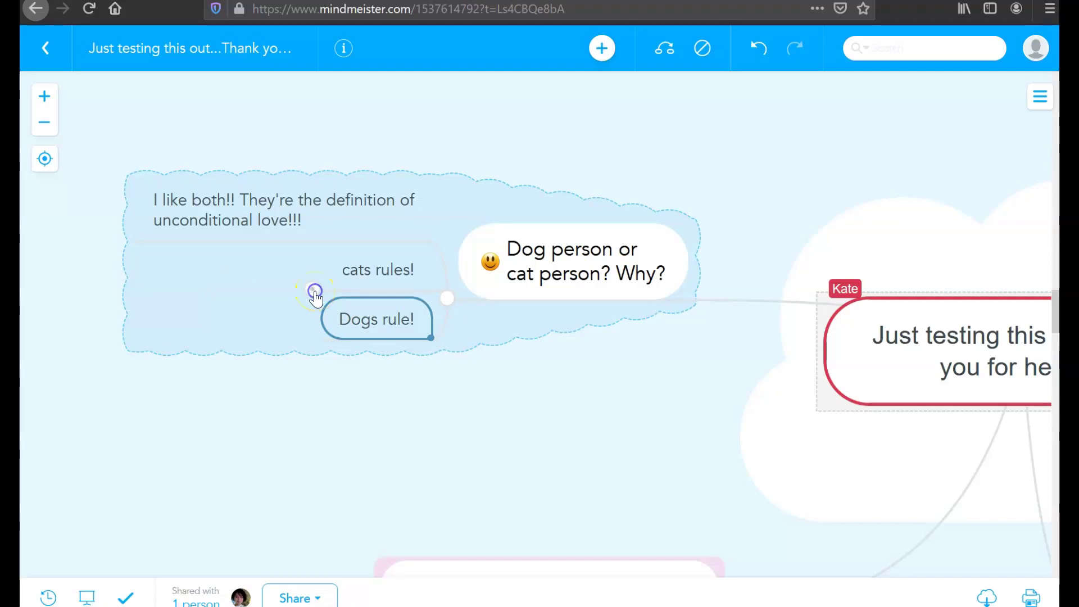
pyautogui.click(448, 299)
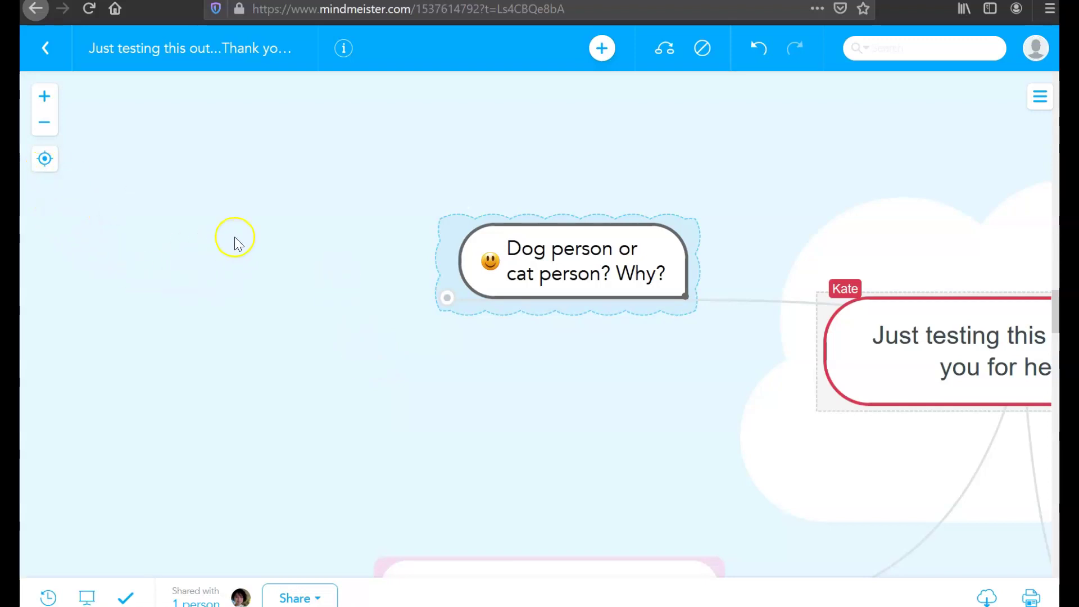
pyautogui.click(45, 160)
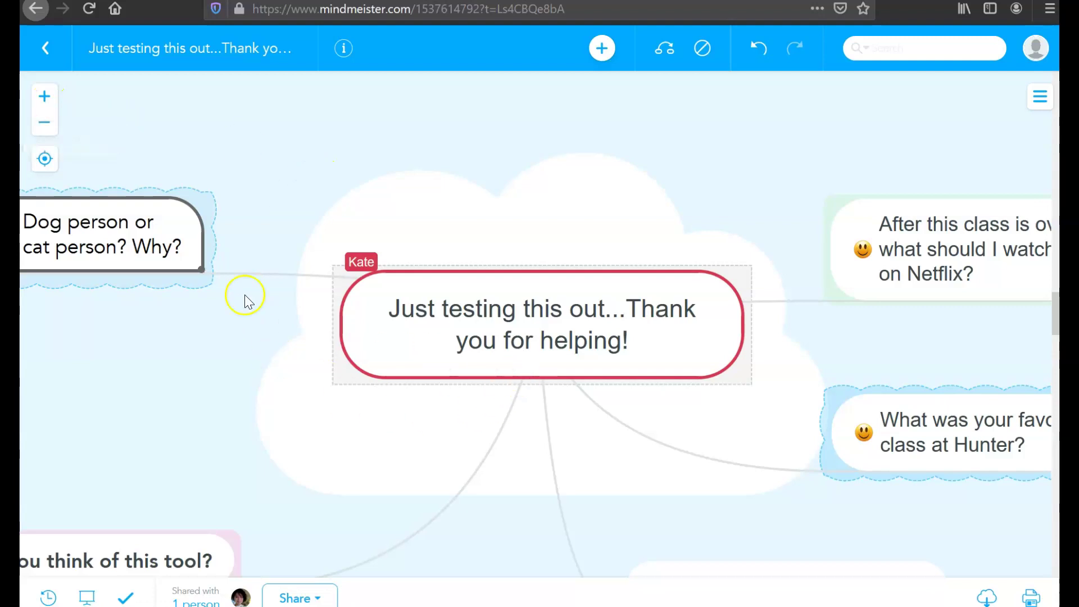
pyautogui.click(44, 122)
pyautogui.click(44, 158)
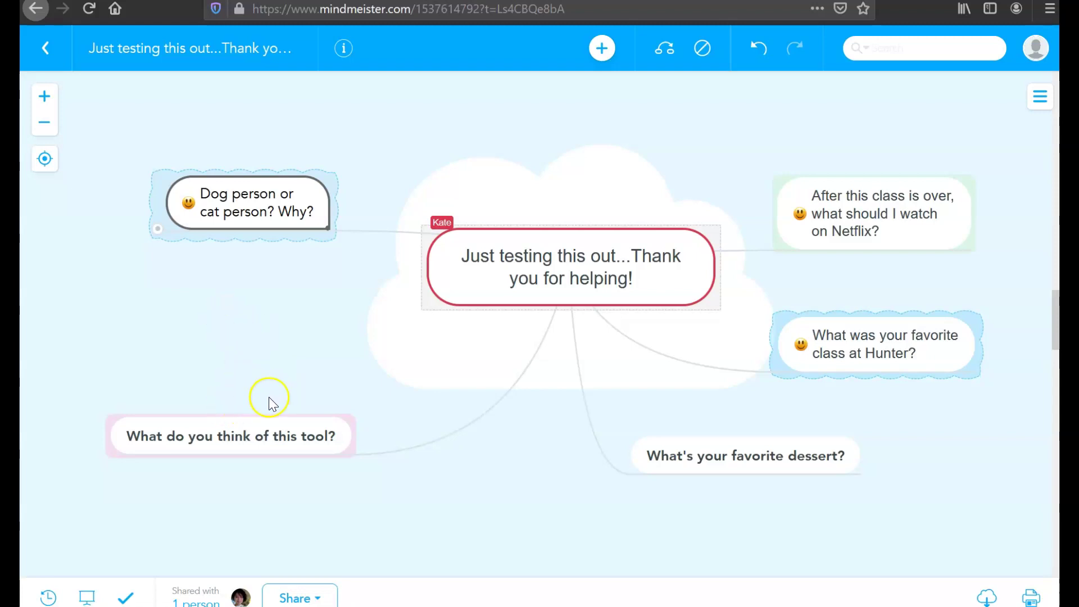
# Expand the "Dog person or cat person? Why?" branch and select its "Dogs rule!" reply.
pyautogui.click(259, 421)
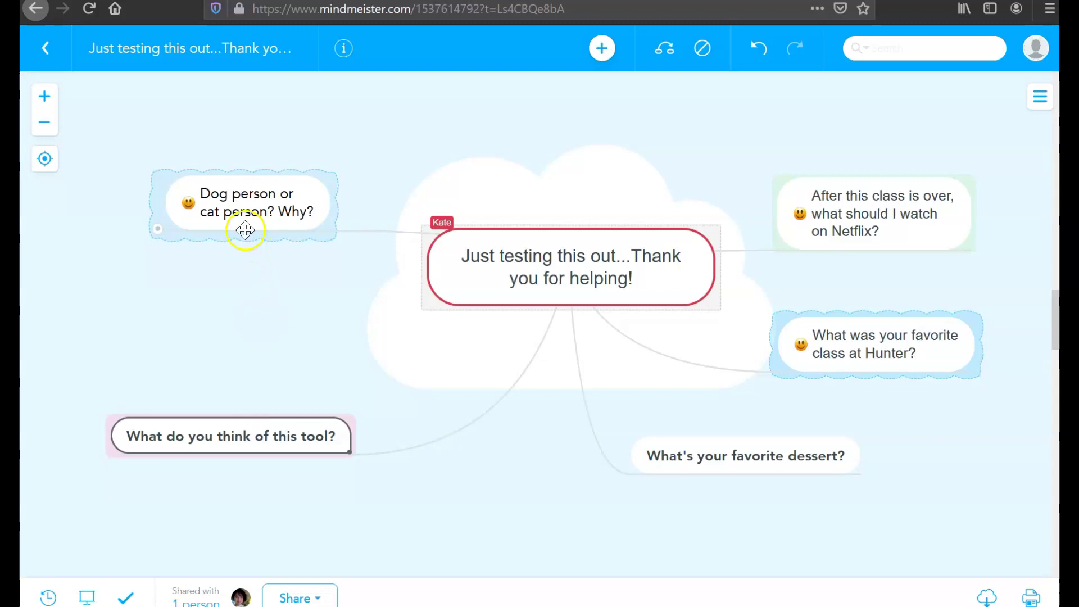
pyautogui.click(157, 229)
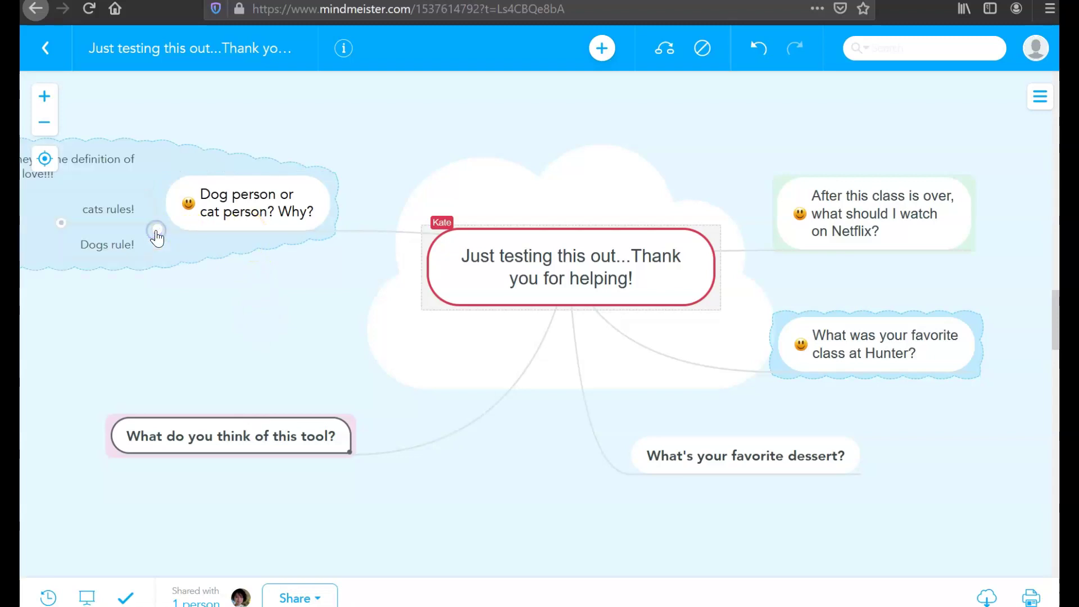
pyautogui.click(112, 244)
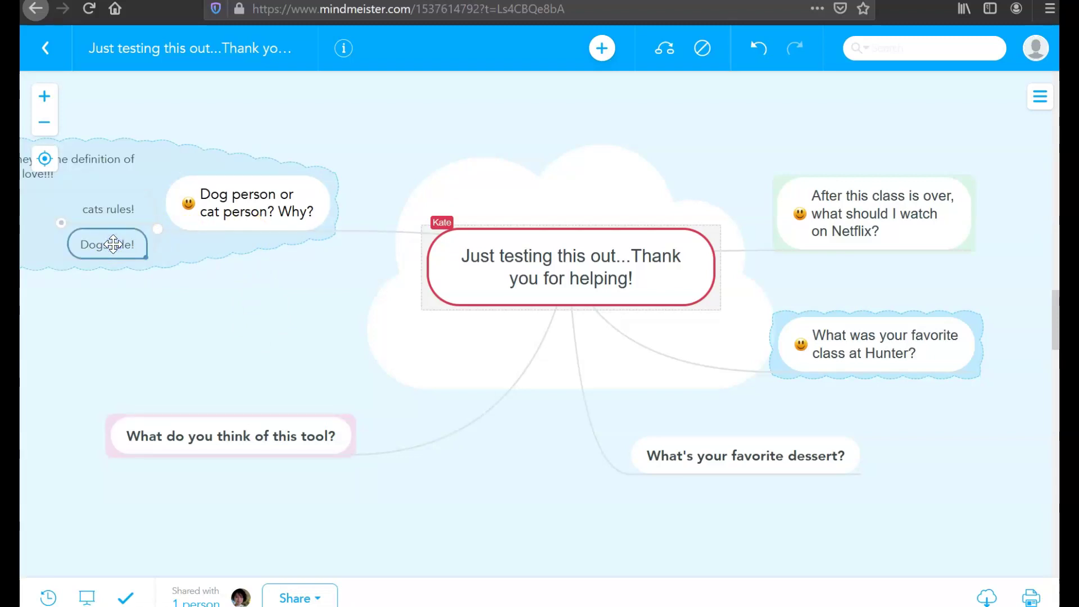